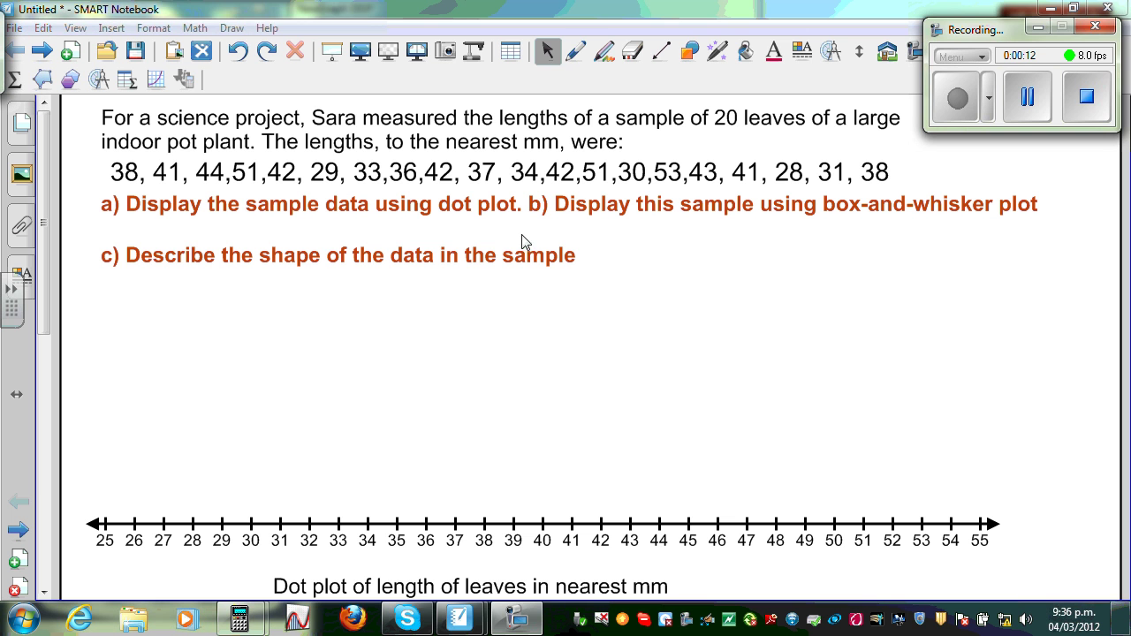
Pick the pen and draw a trial underline under 'dot plot' in part a).
click(575, 52)
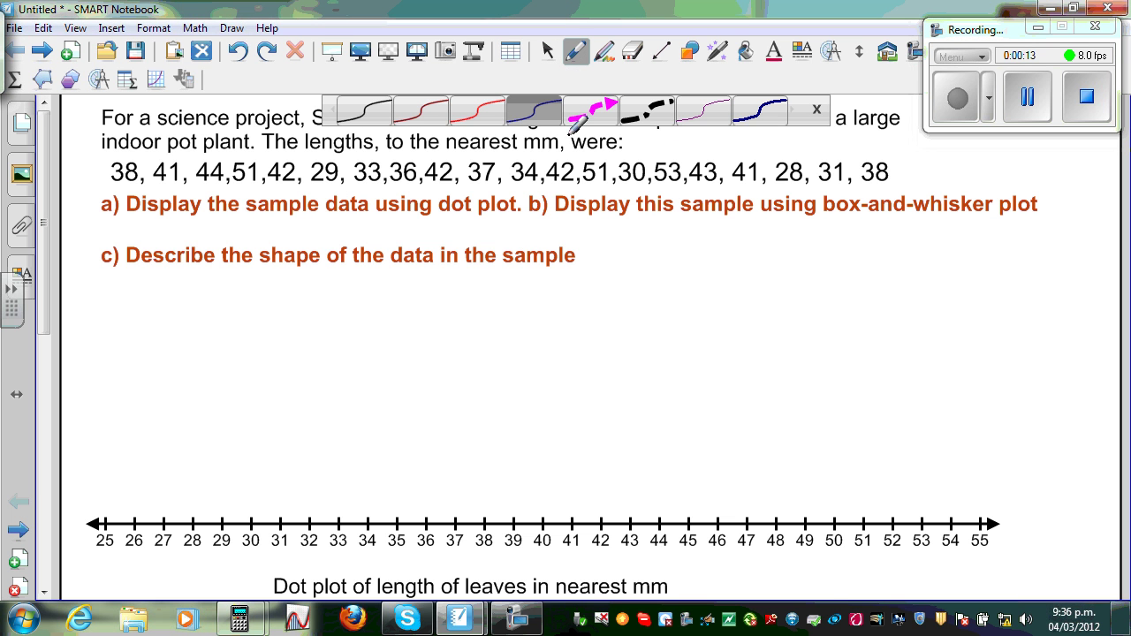
click(815, 113)
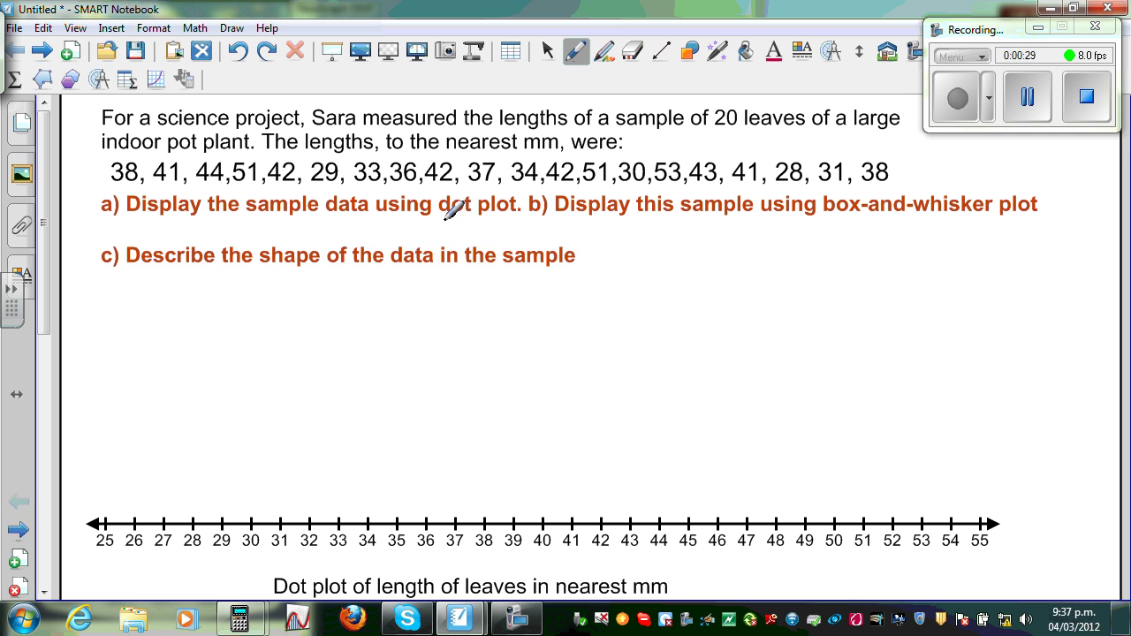
drag(440, 217, 500, 215)
Erase the trial underline, then return to the pen with black ink.
click(633, 50)
drag(495, 221, 442, 223)
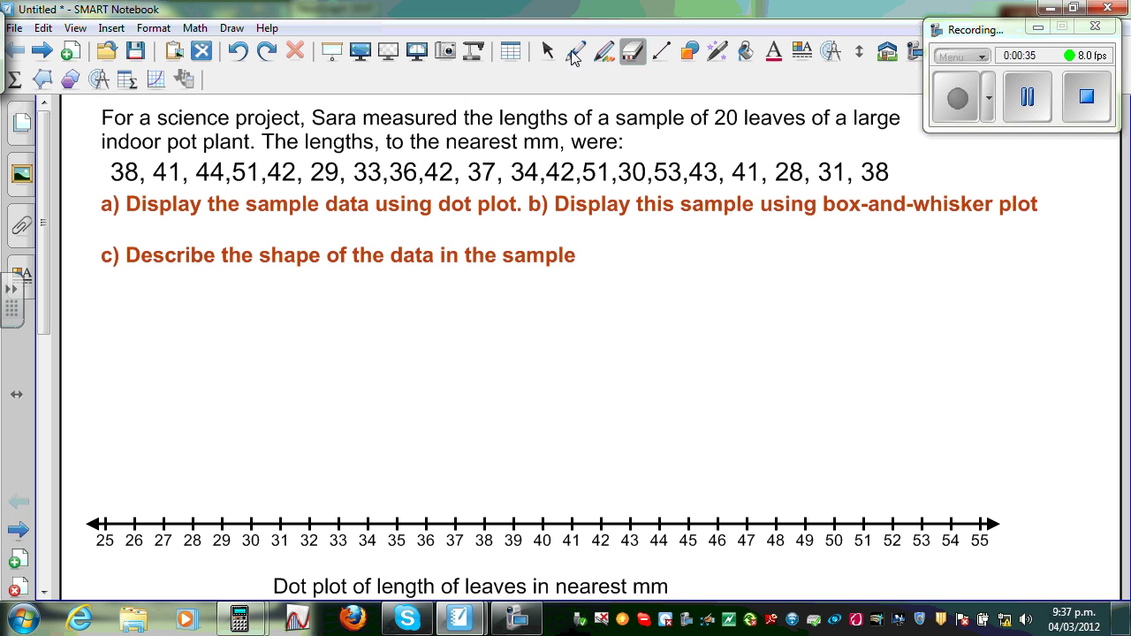
click(575, 51)
click(365, 112)
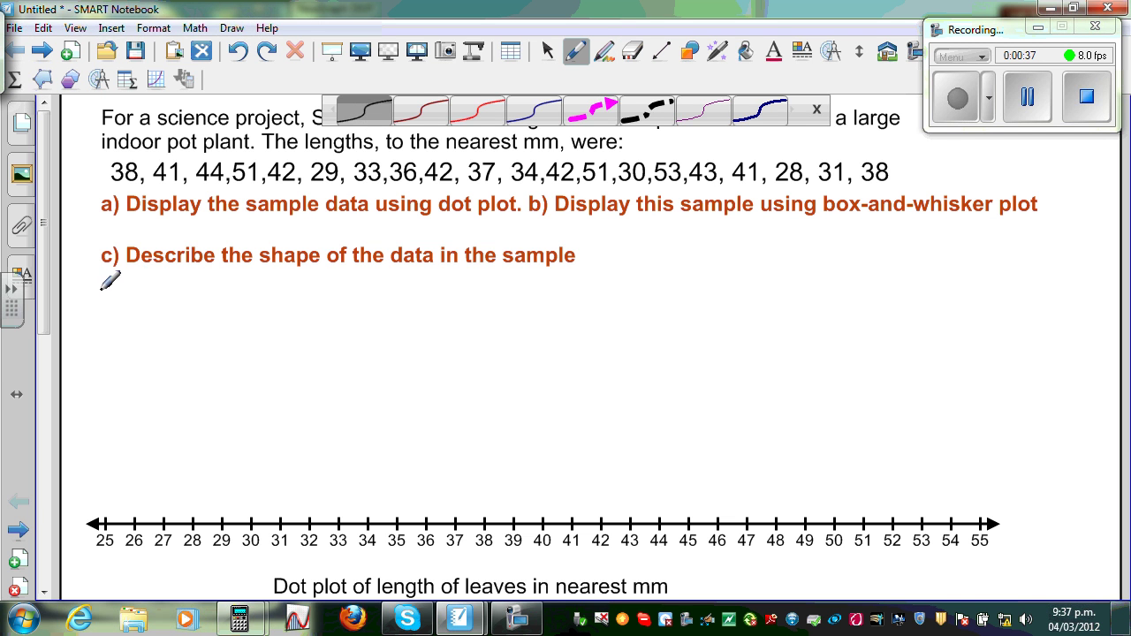
Handwrite and underline 'Ascending order' below part c), and cross out 28 in the data list.
mouse_move(102, 306)
mouse_down()
mouse_move(117, 276)
mouse_move(119, 307)
mouse_up()
mouse_move(103, 297)
mouse_down()
mouse_move(177, 307)
mouse_move(207, 297)
mouse_move(213, 273)
mouse_move(216, 302)
mouse_move(222, 282)
mouse_move(248, 303)
mouse_move(252, 294)
mouse_move(245, 336)
mouse_up()
mouse_move(288, 292)
mouse_down()
mouse_move(340, 280)
mouse_move(381, 284)
mouse_up()
drag(81, 323, 386, 307)
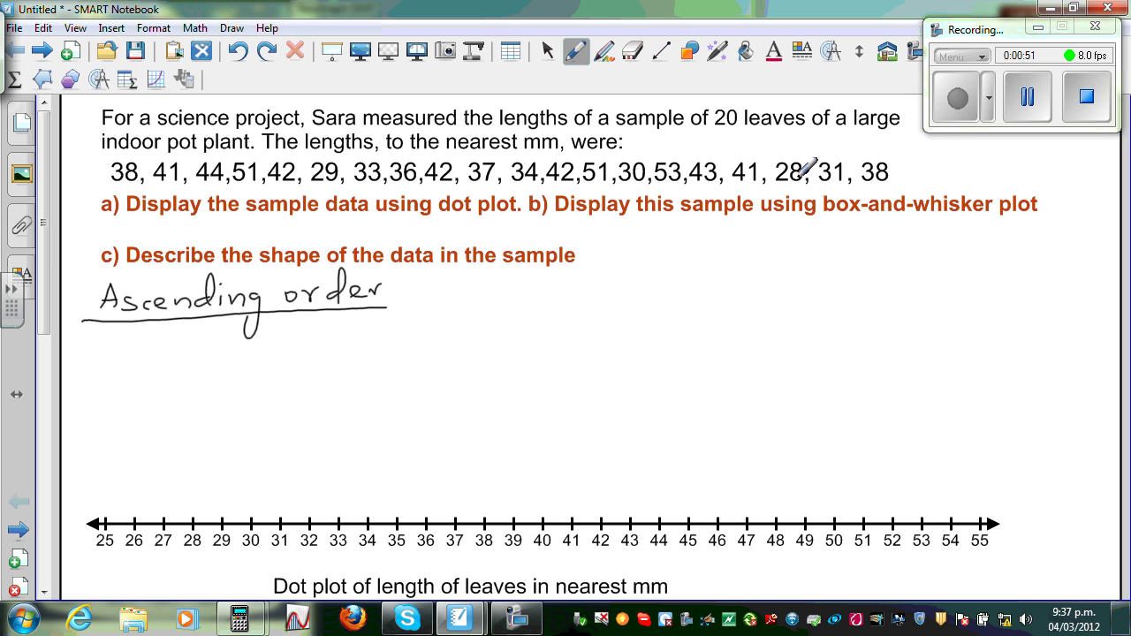
drag(777, 176, 789, 173)
Write 28, 29, 30, 31, 33 under the heading, crossing out 29 and 33 in the data.
mouse_move(88, 348)
mouse_down()
mouse_move(104, 363)
mouse_move(124, 347)
mouse_move(137, 367)
mouse_up()
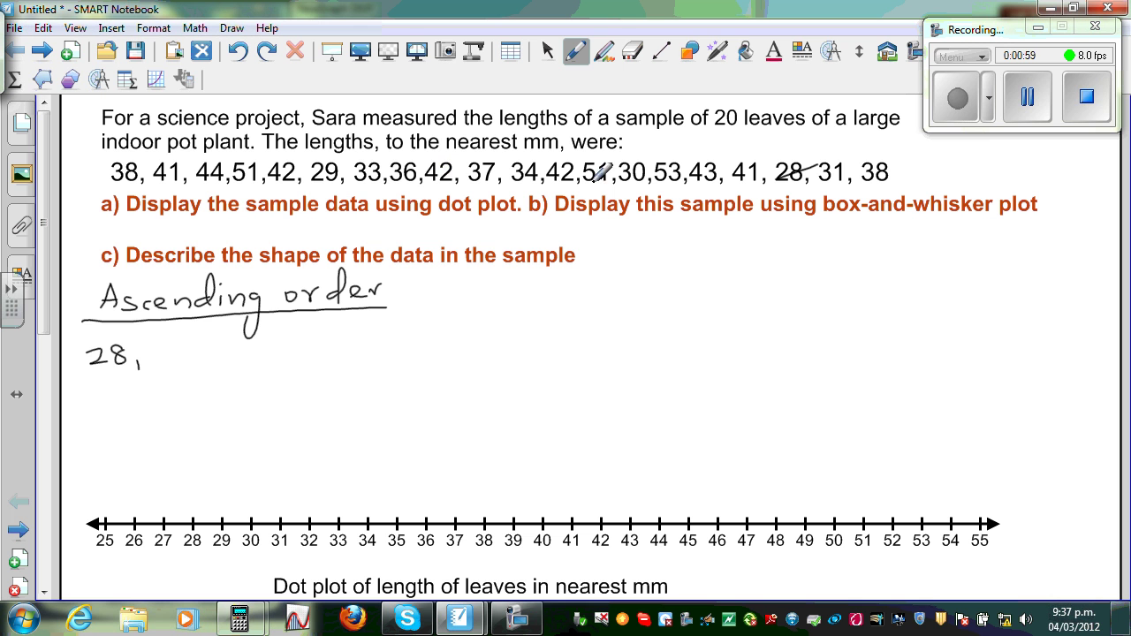
drag(308, 181, 341, 164)
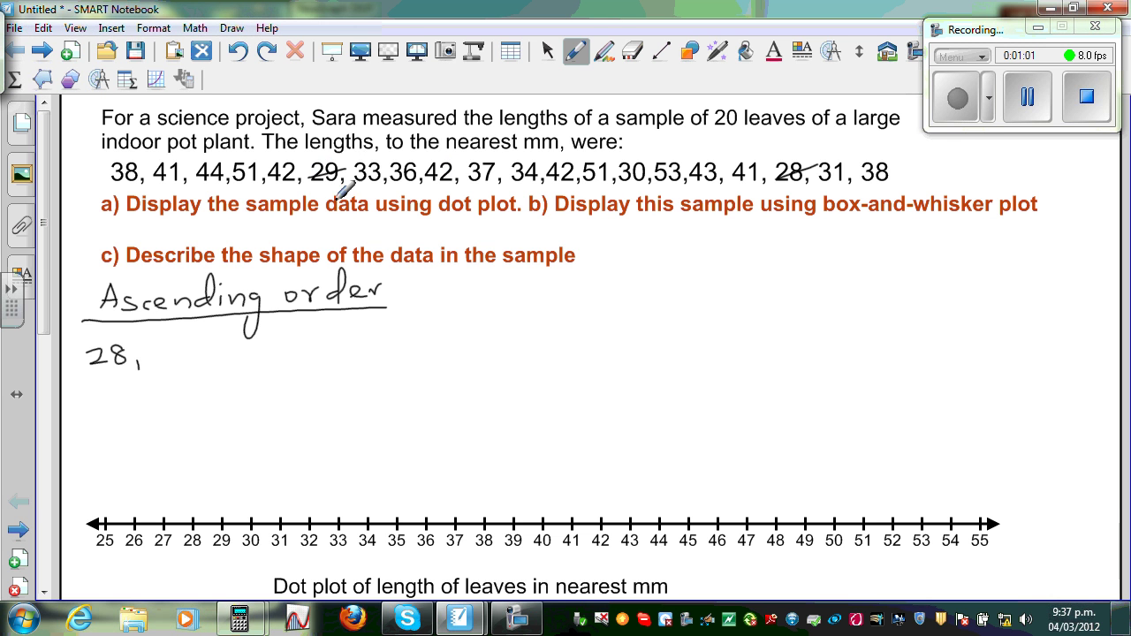
mouse_move(152, 348)
mouse_down()
mouse_move(191, 339)
mouse_move(187, 366)
mouse_up()
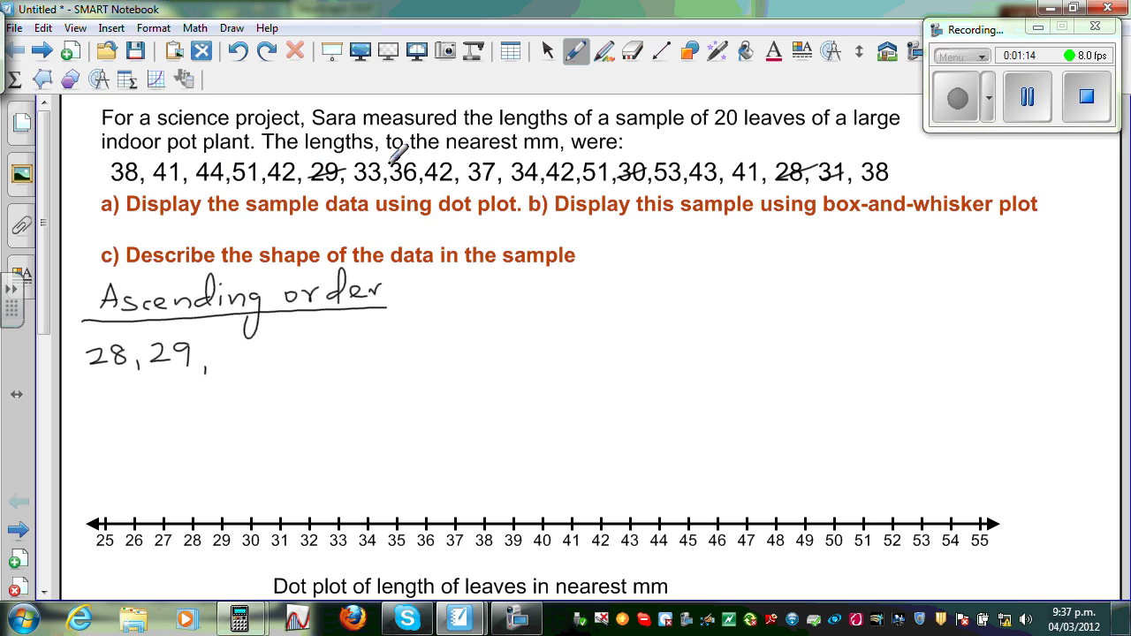
drag(357, 174, 391, 168)
mouse_move(219, 347)
mouse_down()
mouse_move(220, 368)
mouse_move(255, 351)
mouse_move(272, 370)
mouse_move(318, 354)
mouse_move(311, 364)
mouse_move(331, 364)
mouse_up()
mouse_move(345, 355)
mouse_down()
mouse_move(341, 367)
mouse_move(377, 346)
mouse_move(364, 355)
mouse_move(408, 346)
mouse_move(389, 357)
mouse_up()
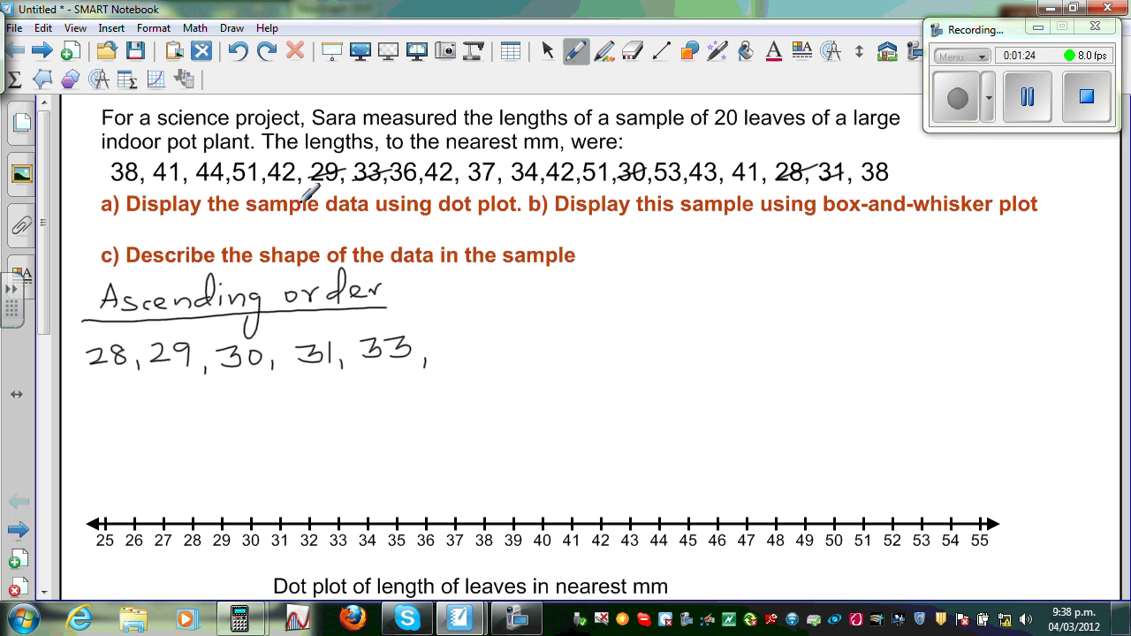
Cross out 34 and another used value, then write 34 through 37, 38, 38.
drag(602, 188, 647, 194)
drag(512, 181, 543, 168)
mouse_move(442, 338)
mouse_down()
mouse_move(461, 340)
mouse_move(444, 353)
mouse_move(495, 347)
mouse_move(488, 358)
mouse_up()
mouse_move(508, 352)
mouse_down()
mouse_move(506, 364)
mouse_move(538, 342)
mouse_move(526, 354)
mouse_move(551, 343)
mouse_move(609, 353)
mouse_move(656, 325)
mouse_move(645, 354)
mouse_move(672, 361)
mouse_up()
mouse_move(694, 323)
mouse_down()
mouse_move(714, 321)
mouse_move(695, 345)
mouse_move(741, 324)
mouse_move(751, 348)
mouse_move(776, 345)
mouse_up()
mouse_move(835, 323)
mouse_down()
mouse_move(824, 343)
mouse_move(823, 323)
mouse_up()
Cross out both 38s, 37 and 36 in the data, and add a comma after 38.
drag(862, 178, 895, 166)
drag(111, 180, 139, 165)
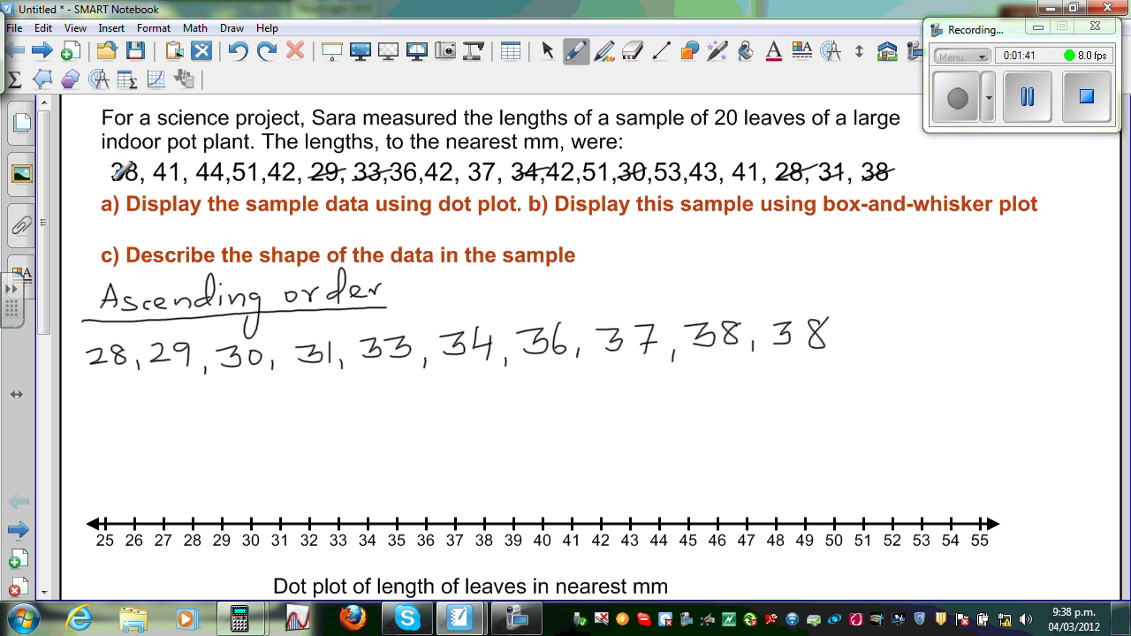
drag(468, 181, 495, 164)
drag(410, 168, 428, 163)
drag(845, 343, 847, 353)
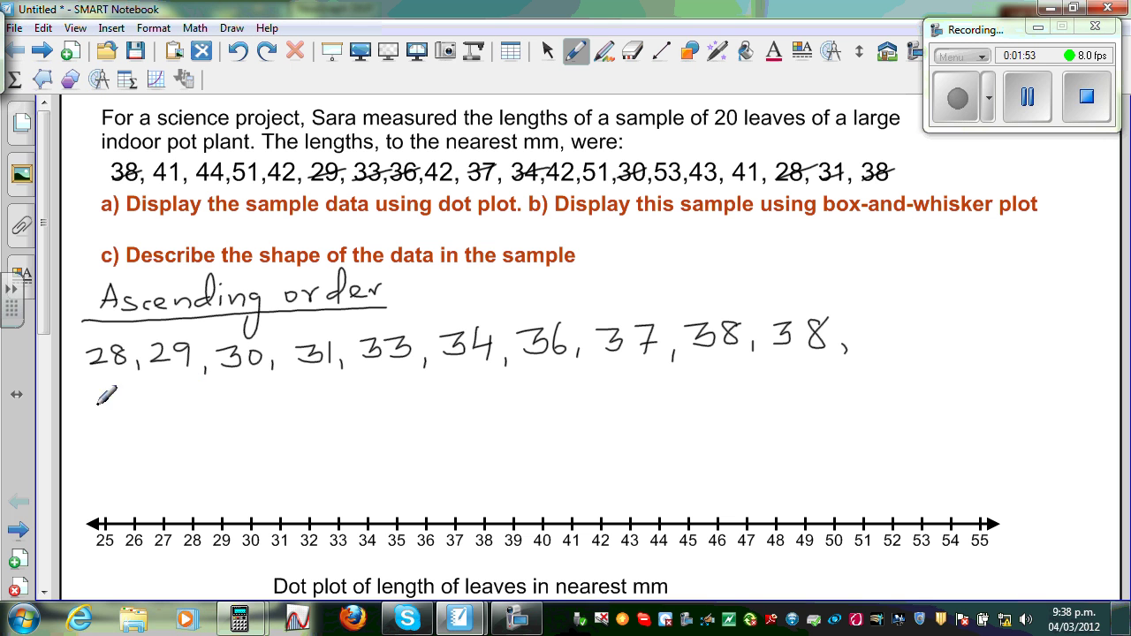
Start a second line with 41, 41, 42, 42, 42, crossing out 41 and the three 42s.
drag(180, 163, 152, 181)
mouse_move(91, 403)
mouse_down()
mouse_move(96, 425)
mouse_move(123, 429)
mouse_up()
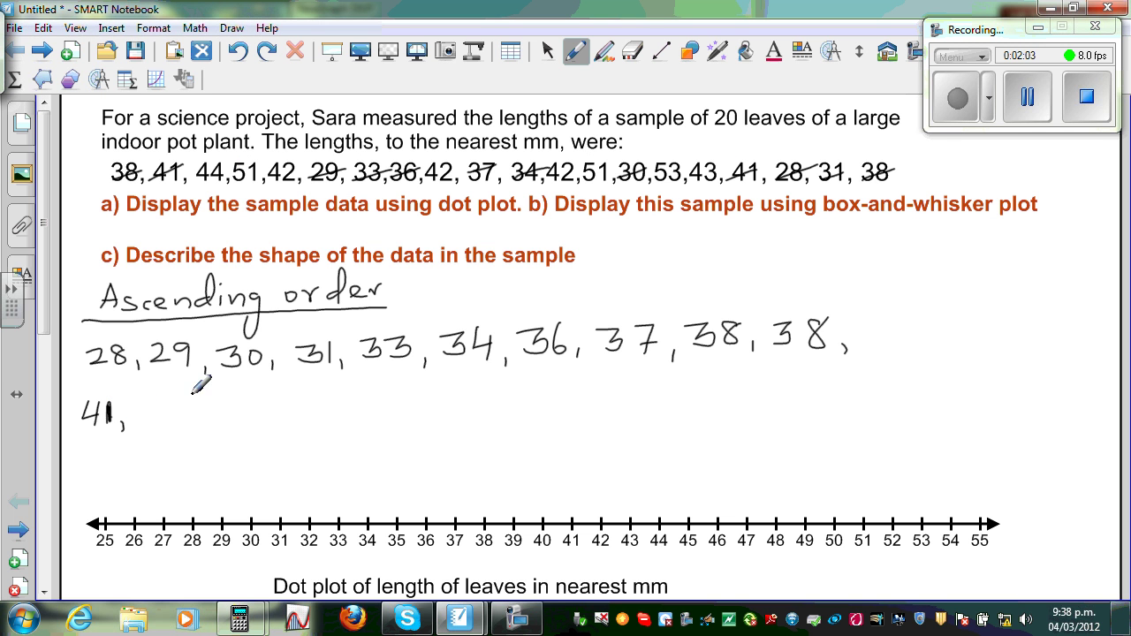
mouse_move(156, 401)
mouse_down()
mouse_move(156, 429)
mouse_move(189, 431)
mouse_up()
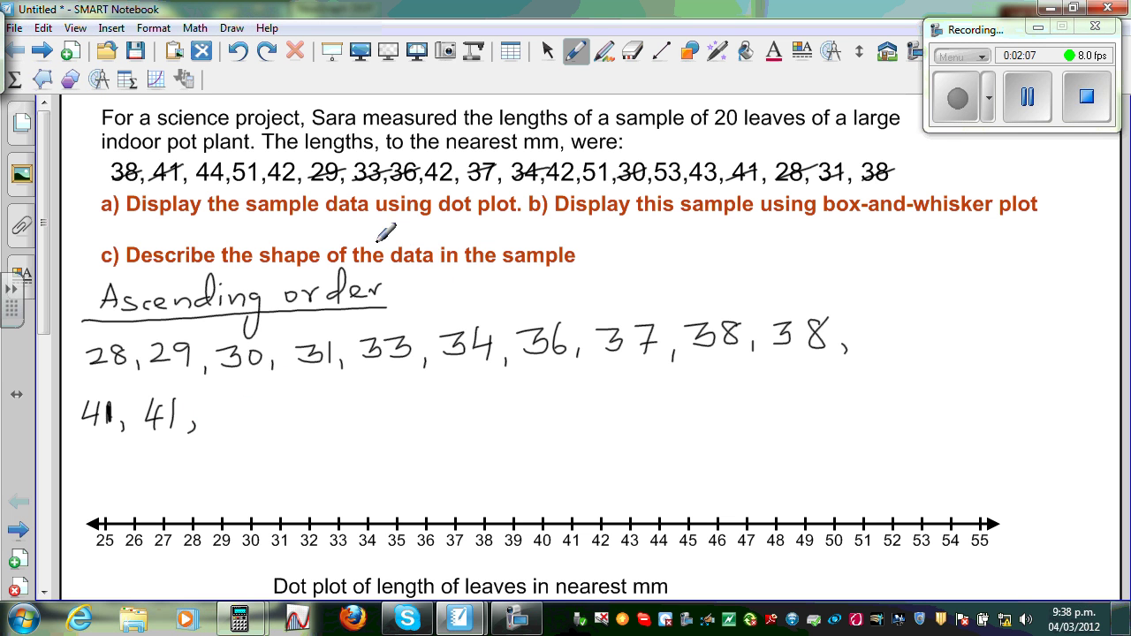
drag(552, 177, 575, 164)
drag(276, 178, 299, 161)
drag(455, 164, 429, 180)
mouse_move(213, 402)
mouse_down()
mouse_move(242, 394)
mouse_move(267, 419)
mouse_move(302, 404)
mouse_move(263, 430)
mouse_up()
mouse_move(315, 400)
mouse_down()
mouse_move(335, 423)
mouse_move(387, 408)
mouse_move(381, 417)
mouse_move(435, 416)
mouse_up()
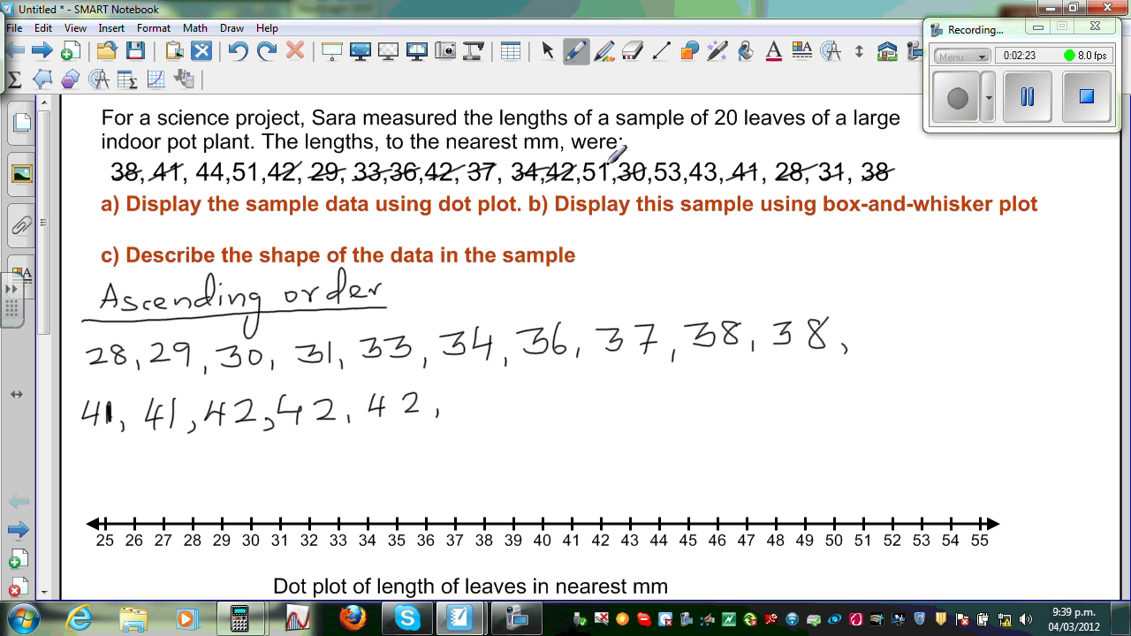
Add 43, 44 and 51 to the second line, crossing out 43, 44 and both 51s.
drag(722, 164, 685, 182)
mouse_move(459, 389)
mouse_down()
mouse_move(479, 406)
mouse_move(468, 415)
mouse_move(521, 416)
mouse_up()
drag(198, 177, 232, 168)
mouse_move(540, 389)
mouse_down()
mouse_move(554, 399)
mouse_move(547, 409)
mouse_move(580, 400)
mouse_up()
mouse_move(574, 385)
mouse_down()
mouse_move(575, 408)
mouse_move(588, 412)
mouse_up()
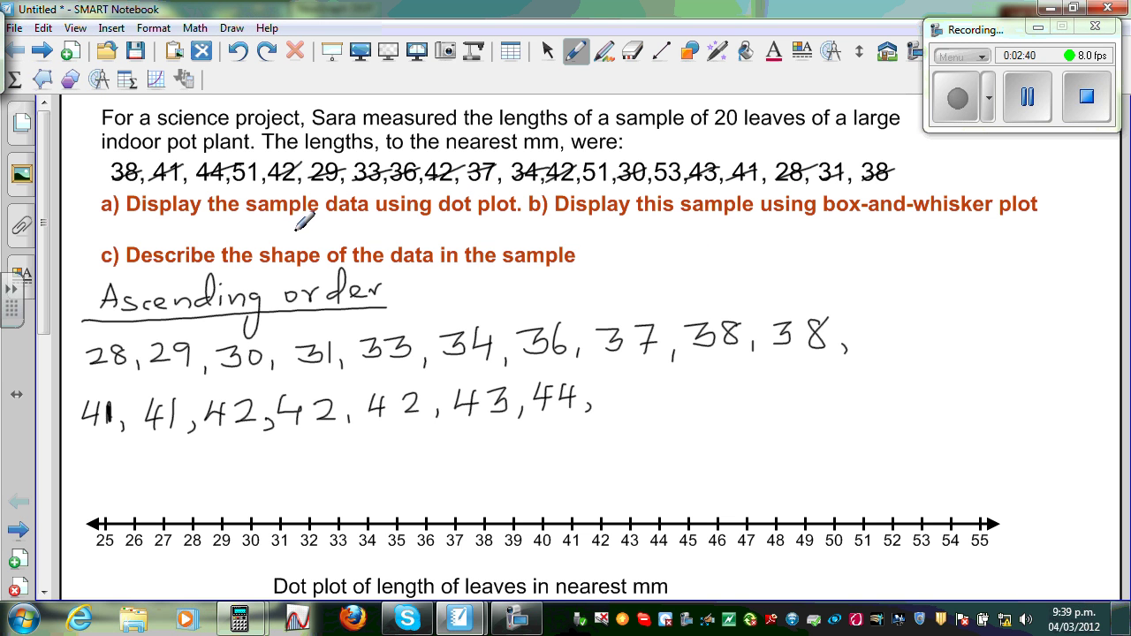
drag(230, 176, 261, 162)
drag(605, 164, 586, 183)
mouse_move(617, 385)
mouse_down()
mouse_move(613, 402)
mouse_move(636, 381)
mouse_move(663, 405)
mouse_move(690, 403)
mouse_move(708, 381)
mouse_move(746, 407)
mouse_move(794, 376)
mouse_move(806, 399)
mouse_up()
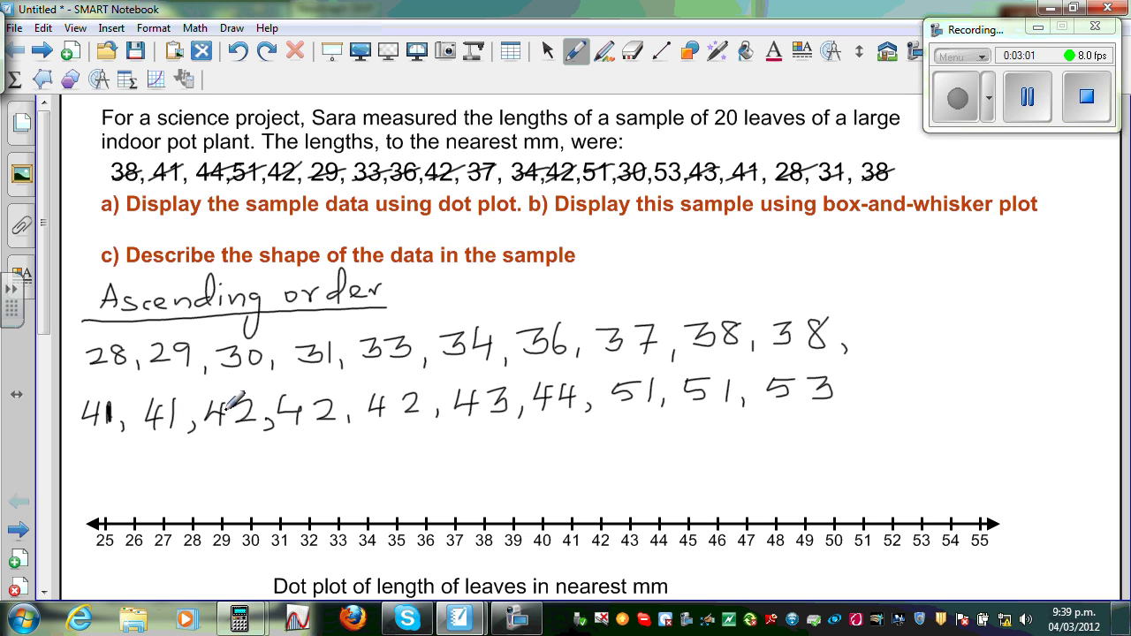